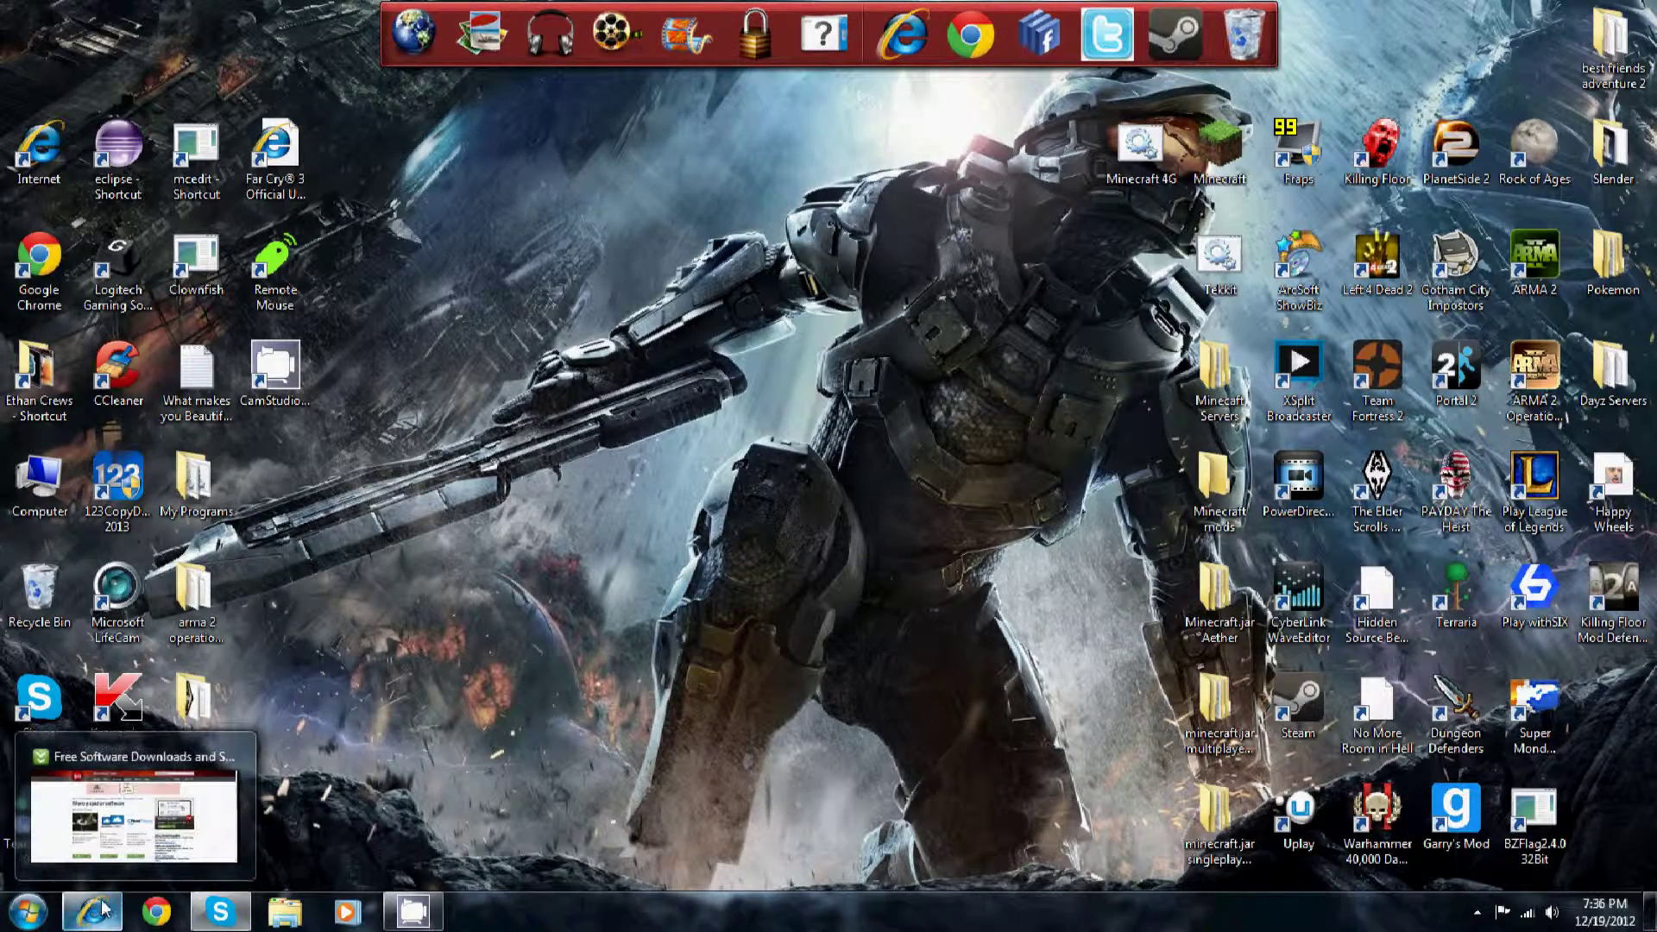
# Restore the minimised Internet Explorer window showing the CNET Remote Mouse page.
pyautogui.click(100, 912)
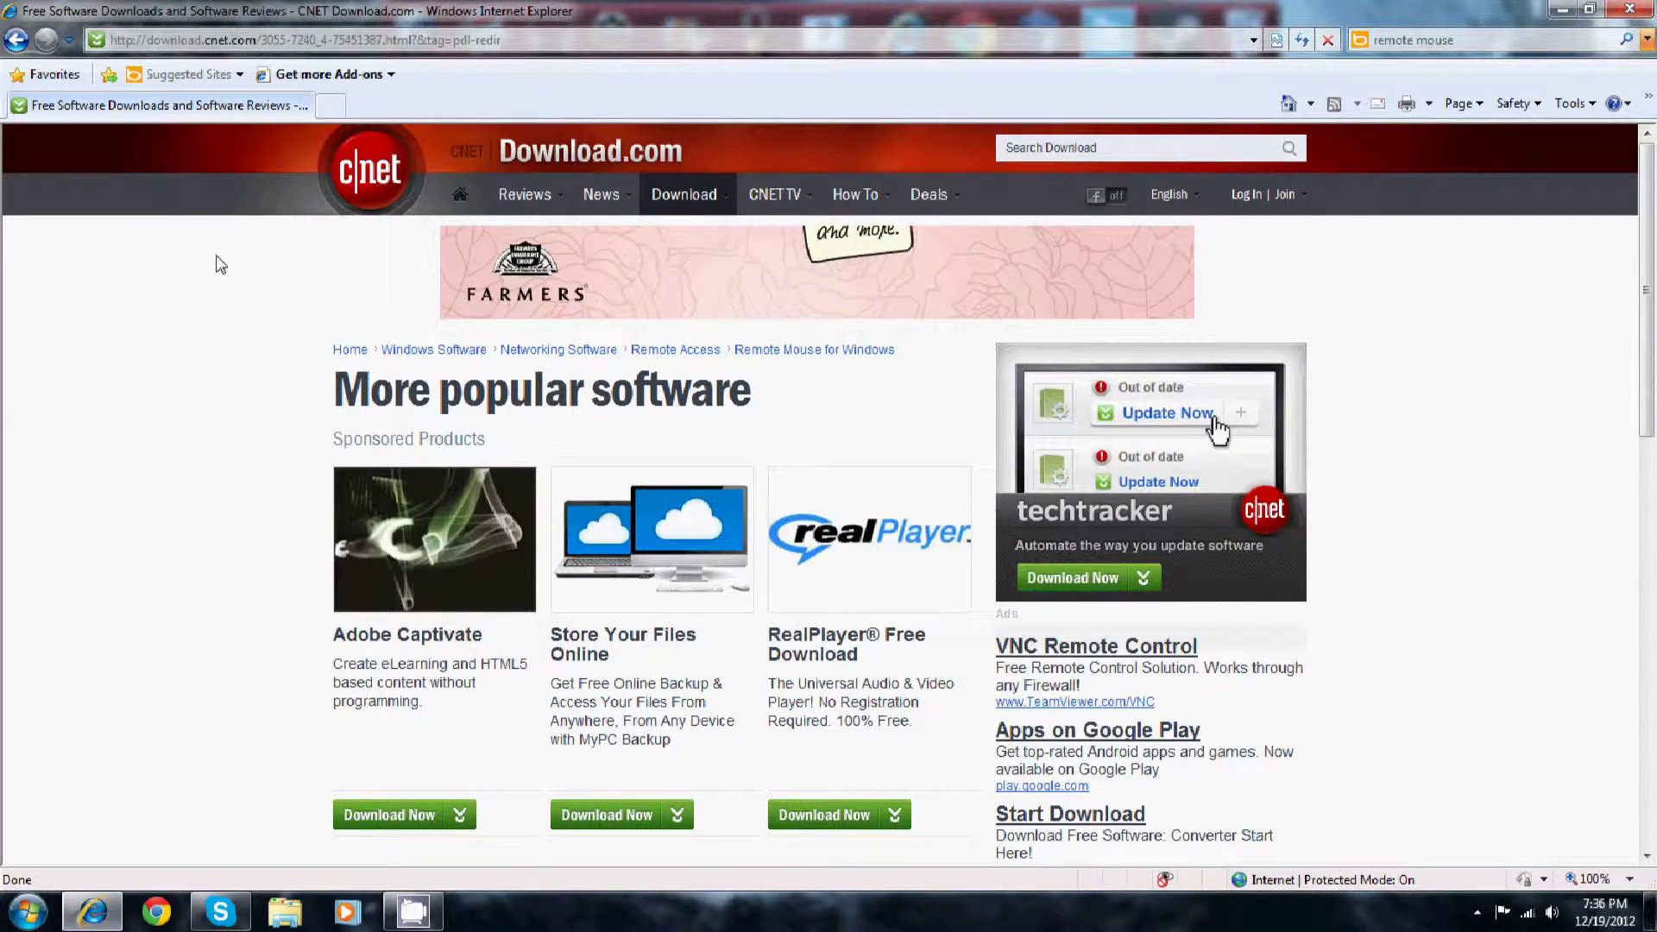
# Revisit the Remote Mouse for Windows page, cancel its download warning, and minimise the browser.
pyautogui.click(15, 40)
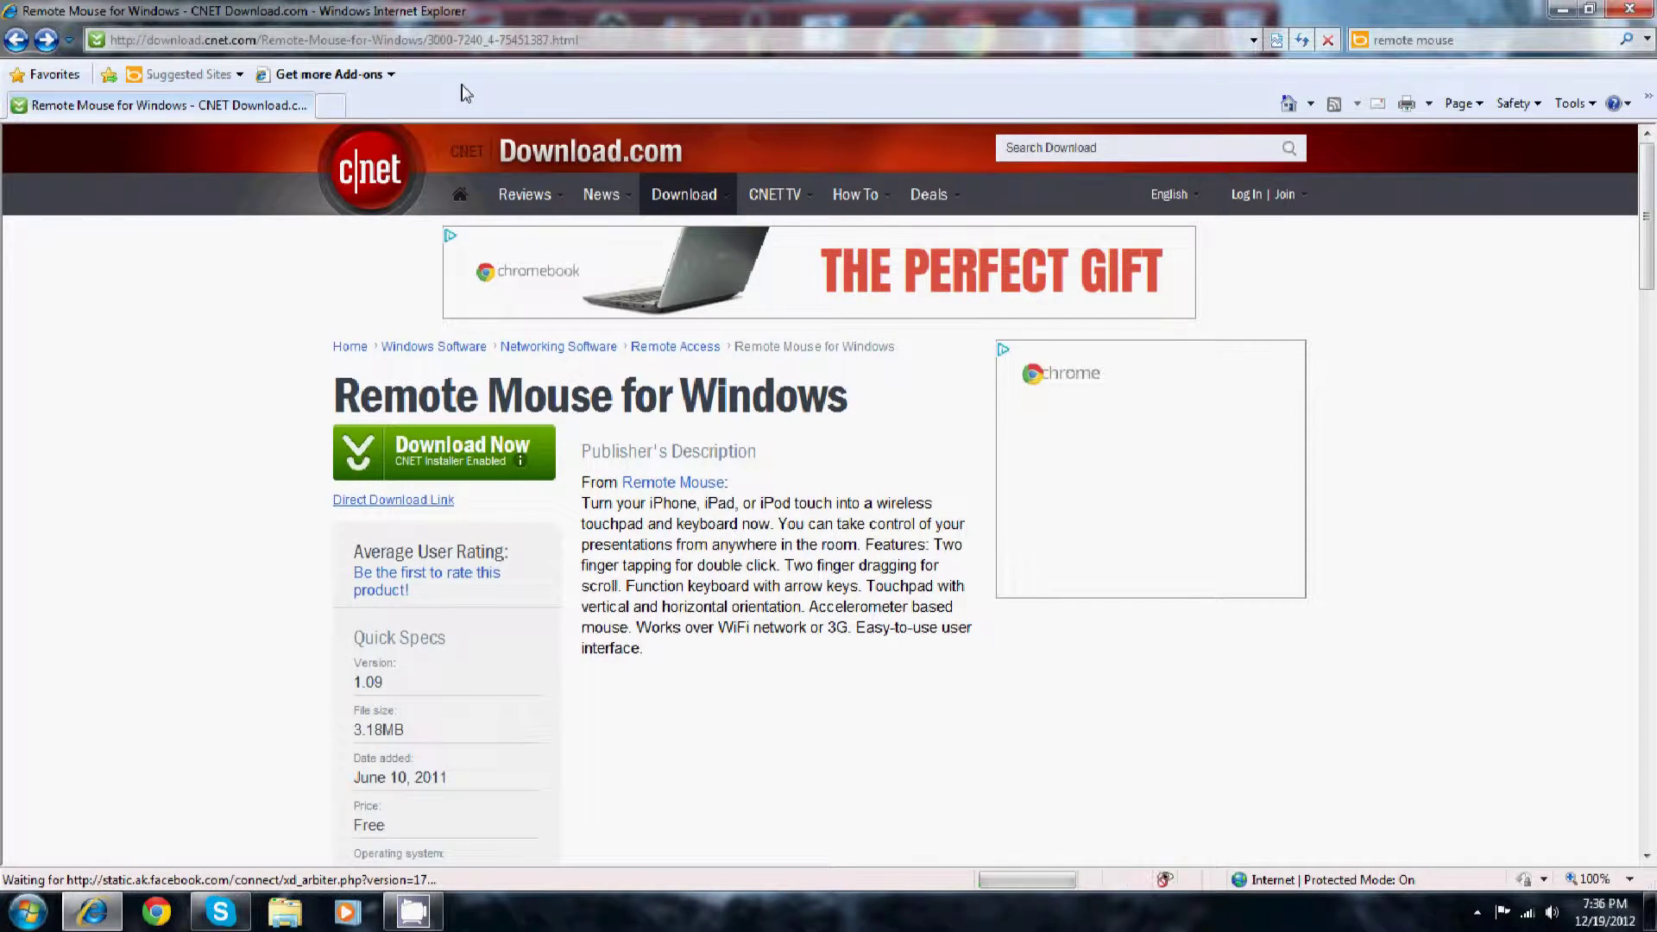
pyautogui.click(490, 451)
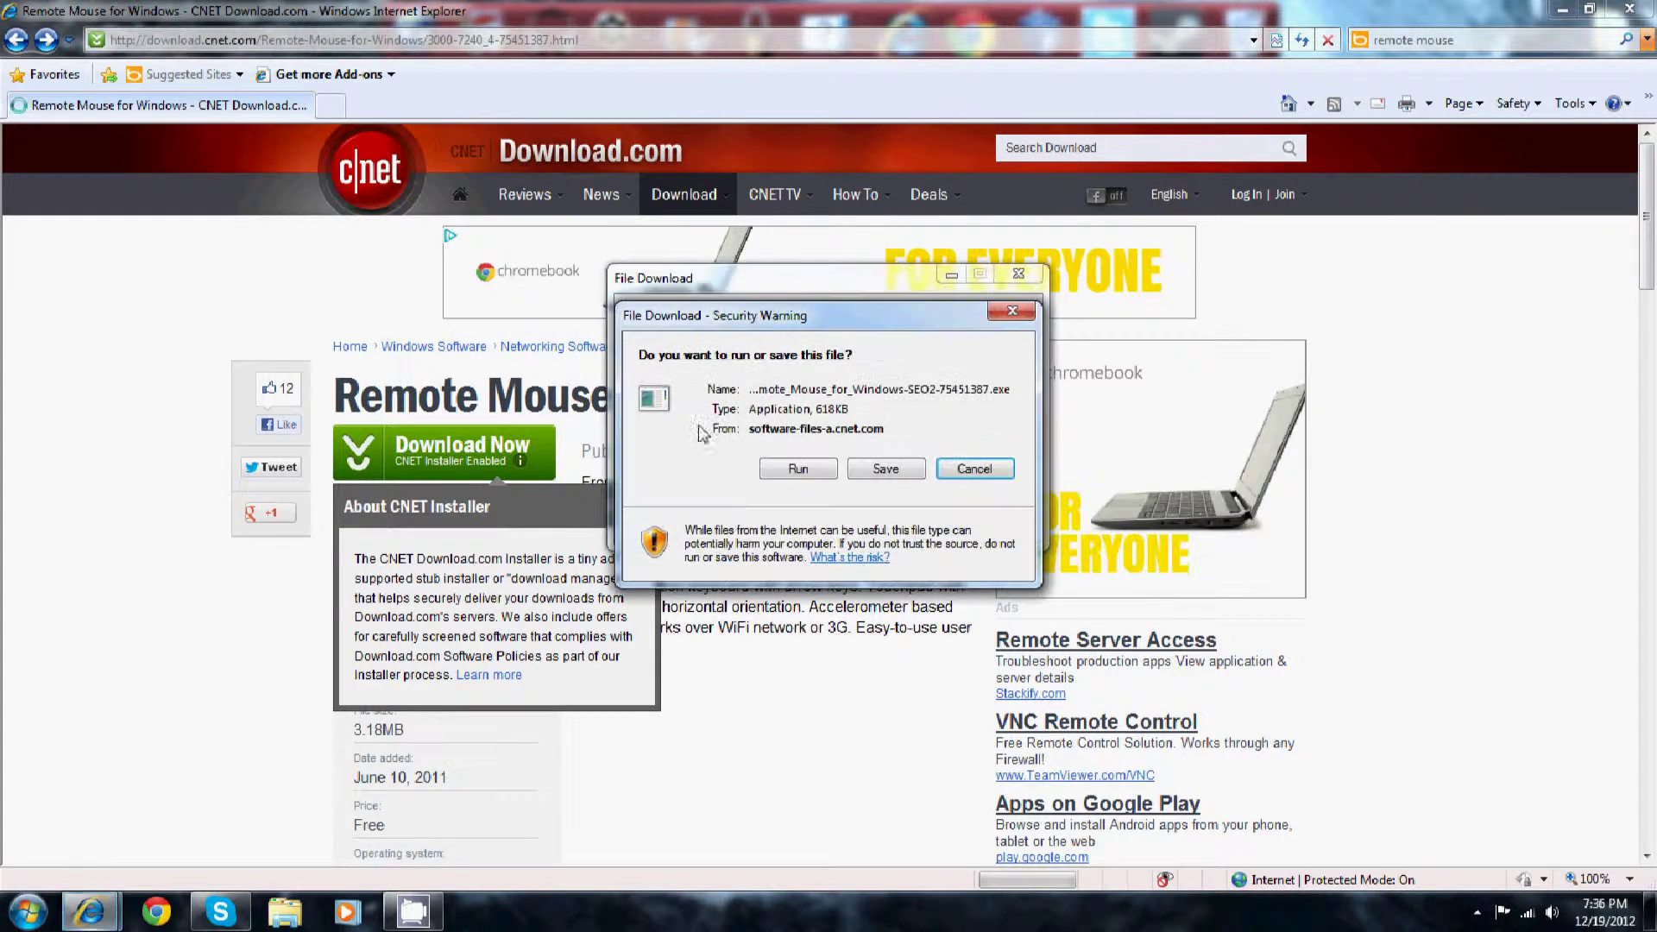
pyautogui.click(974, 469)
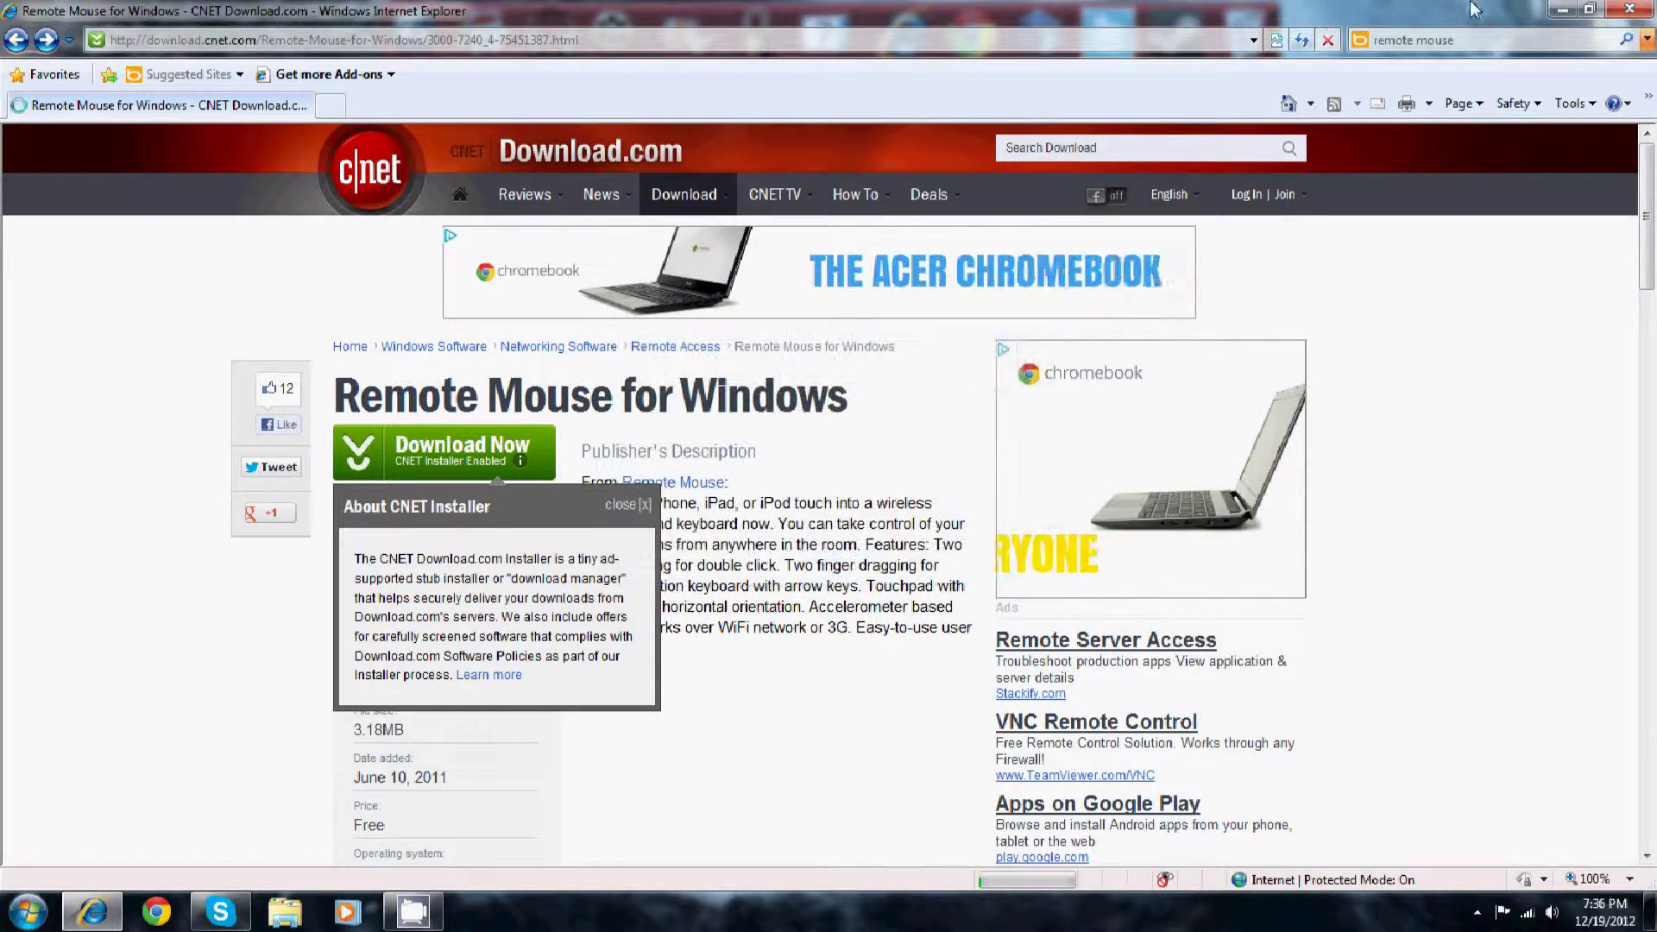
pyautogui.click(1561, 12)
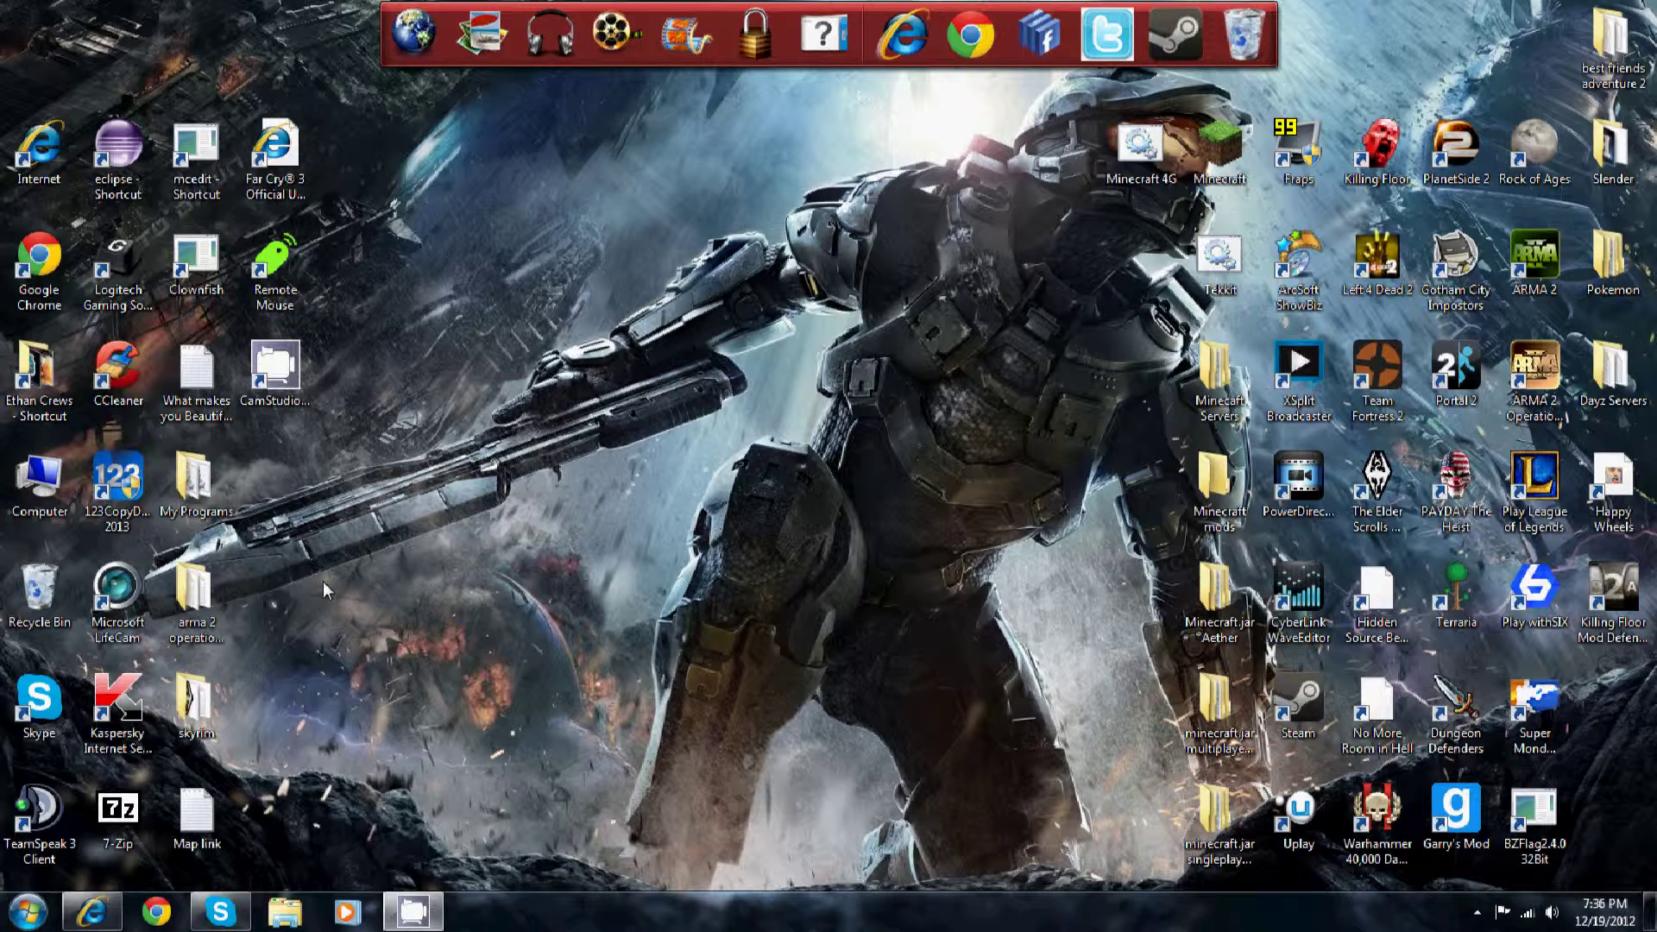
pyautogui.click(28, 913)
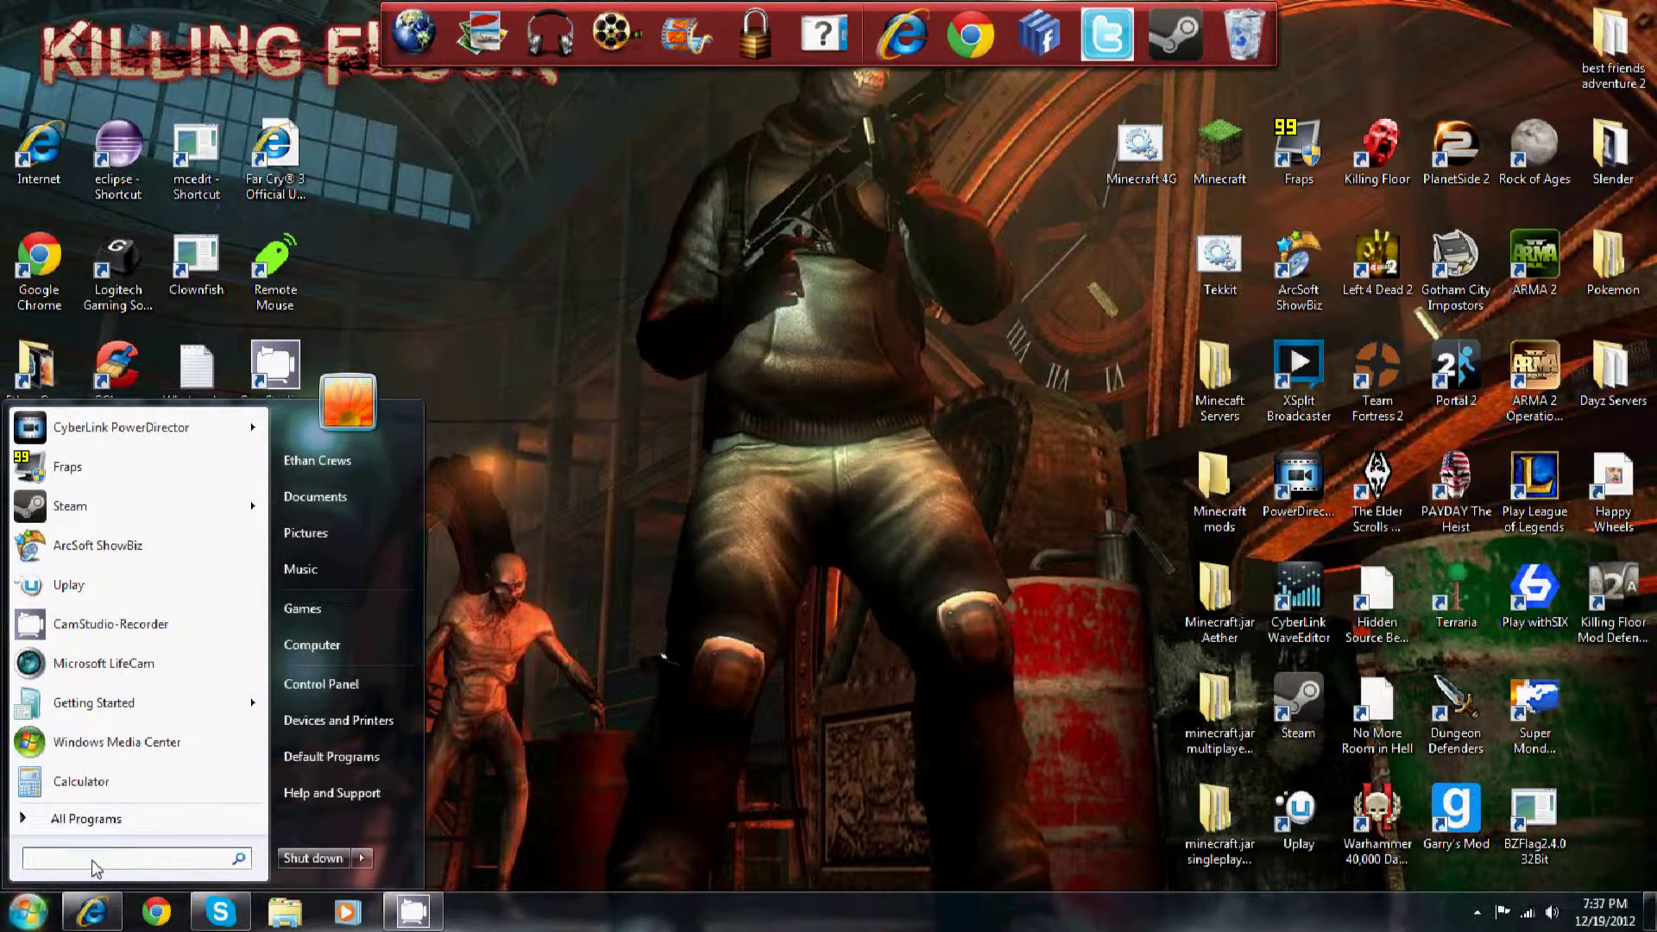
pyautogui.write('cmd')
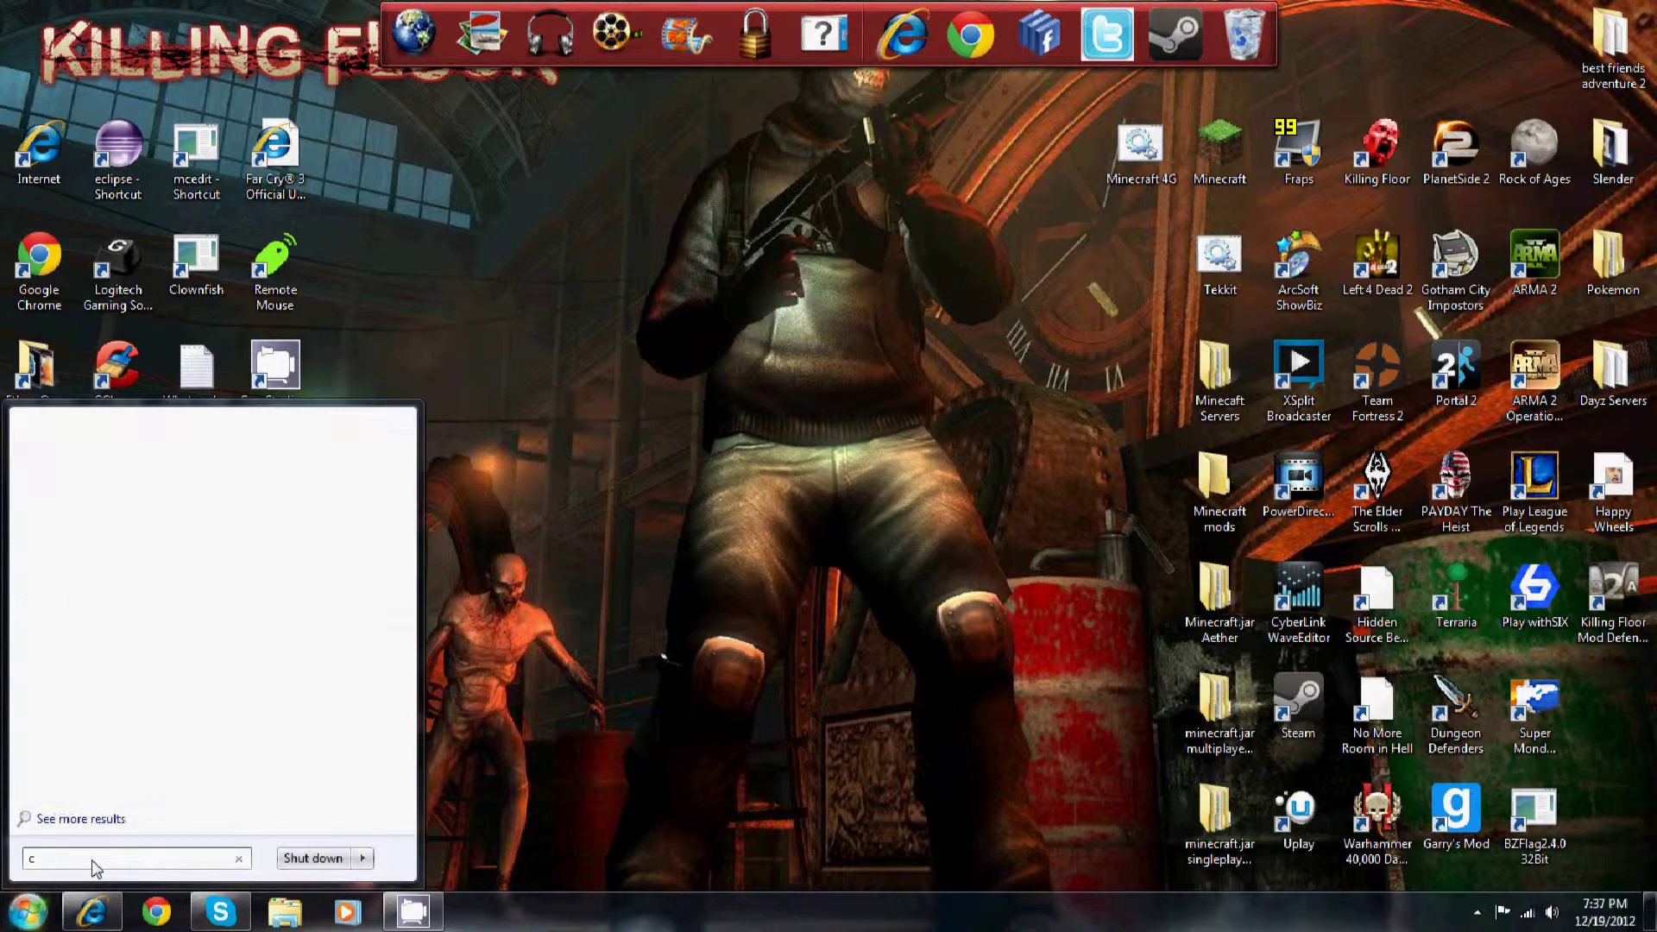
# Launch Command Prompt via cmd, reposition it, and run ipconfig to show IPv4 192.168.1.7.
pyautogui.press('Return')
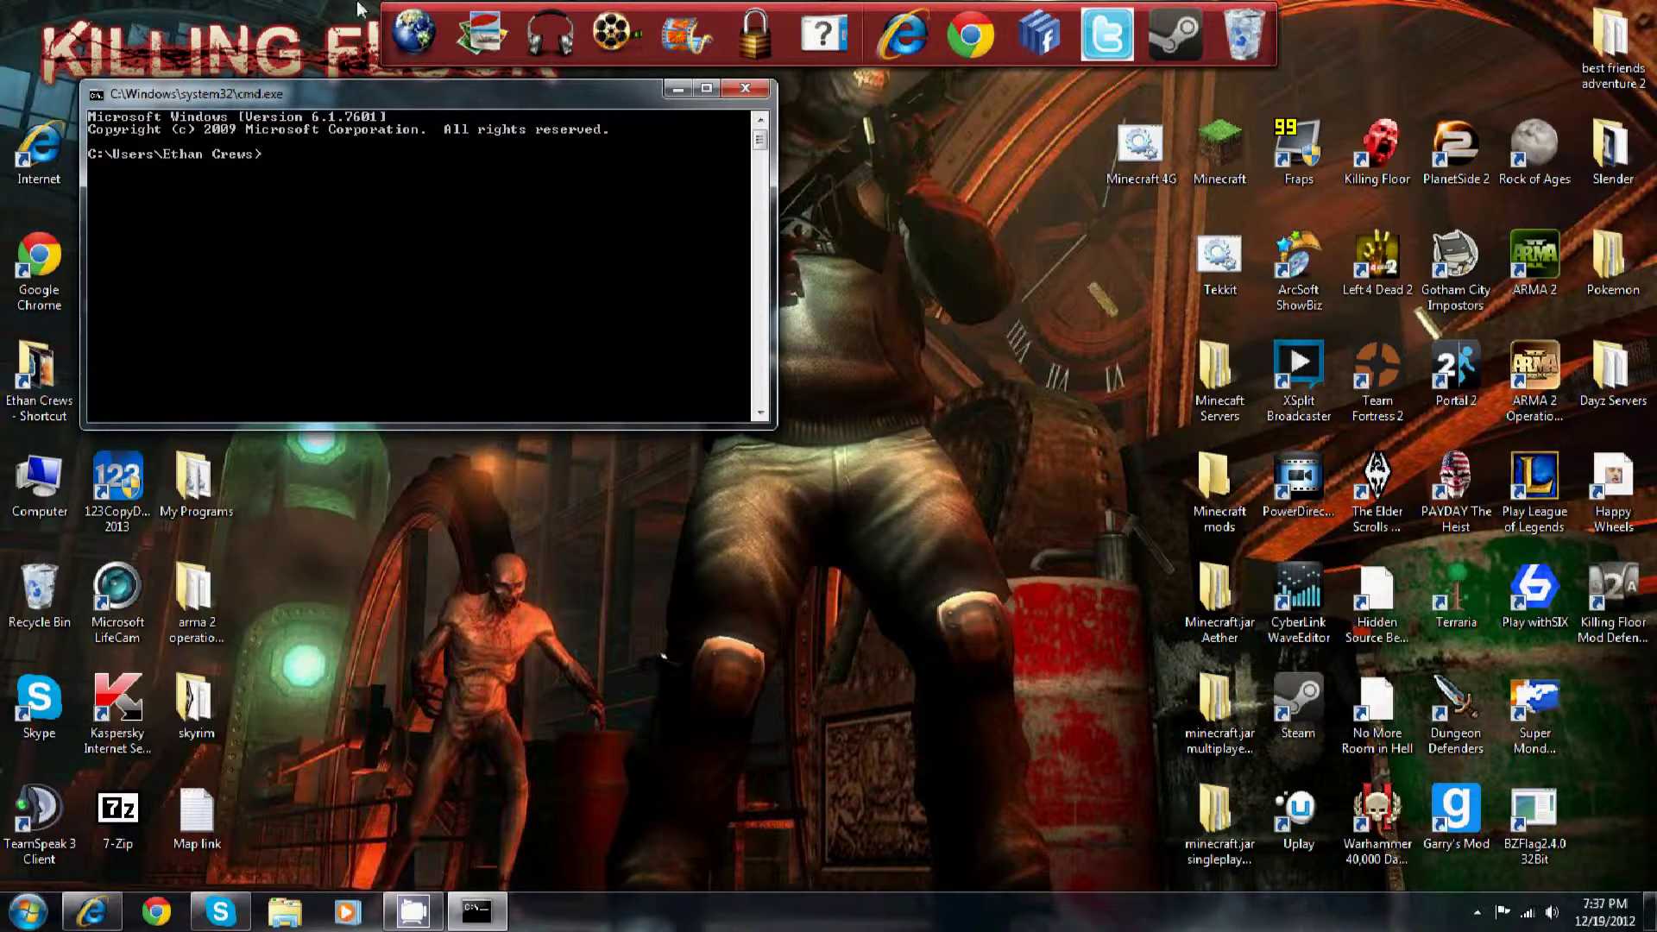
pyautogui.moveTo(355, 92); pyautogui.dragTo(556, 147)
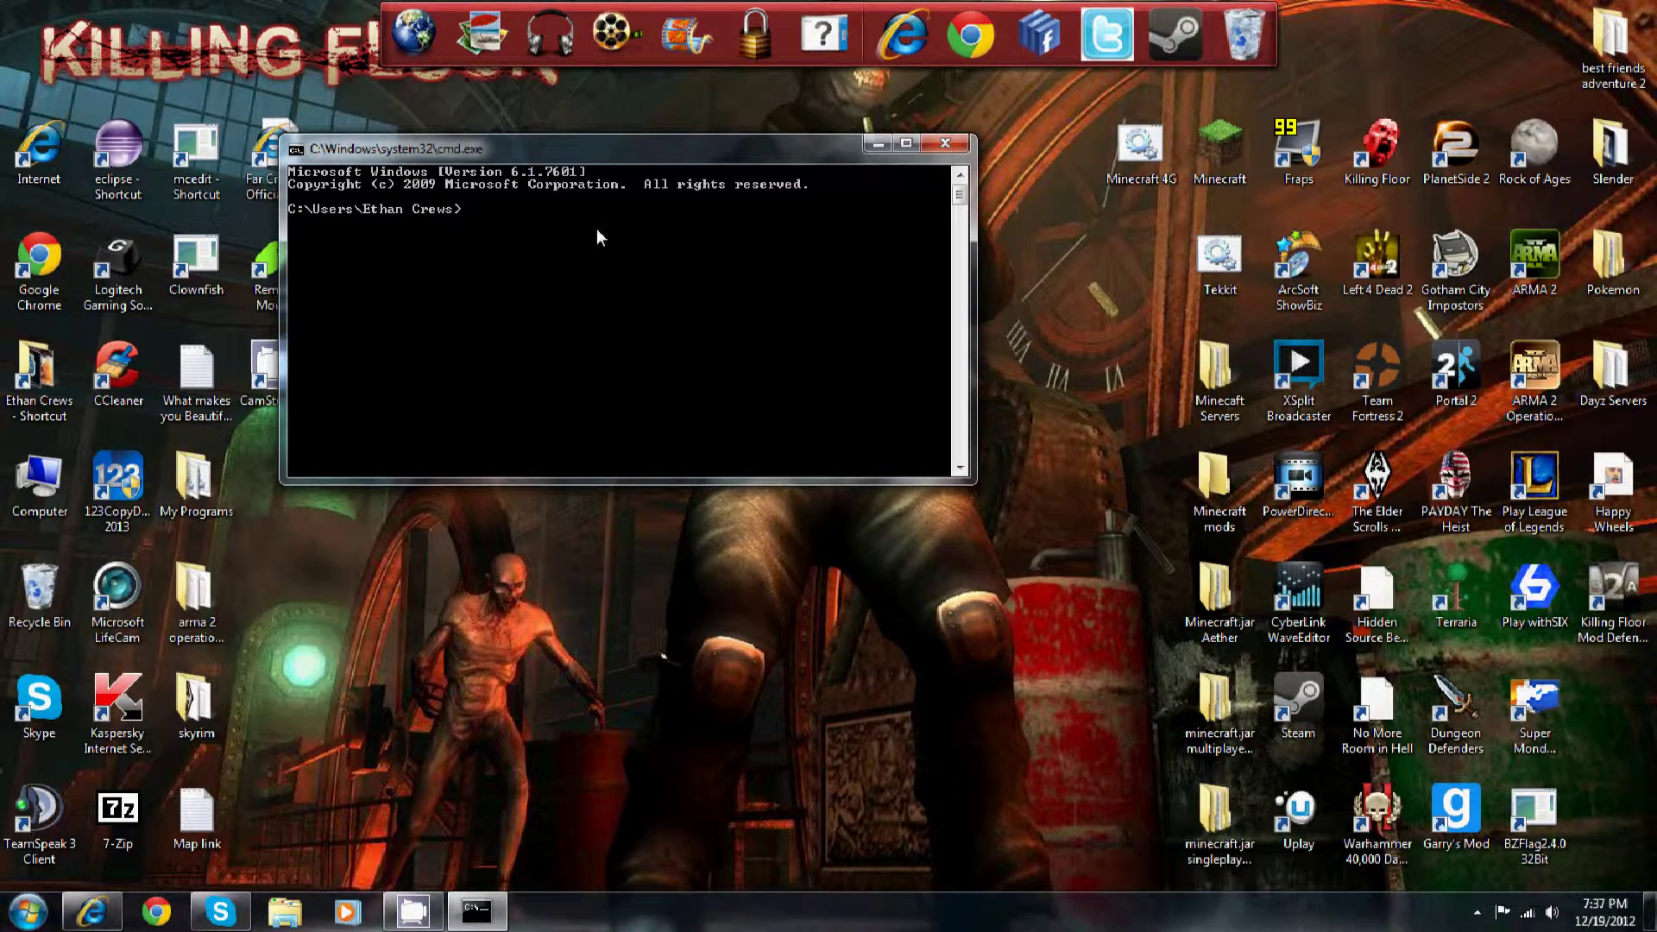
pyautogui.write('ipcon')
pyautogui.write('fig')
pyautogui.press('Return')
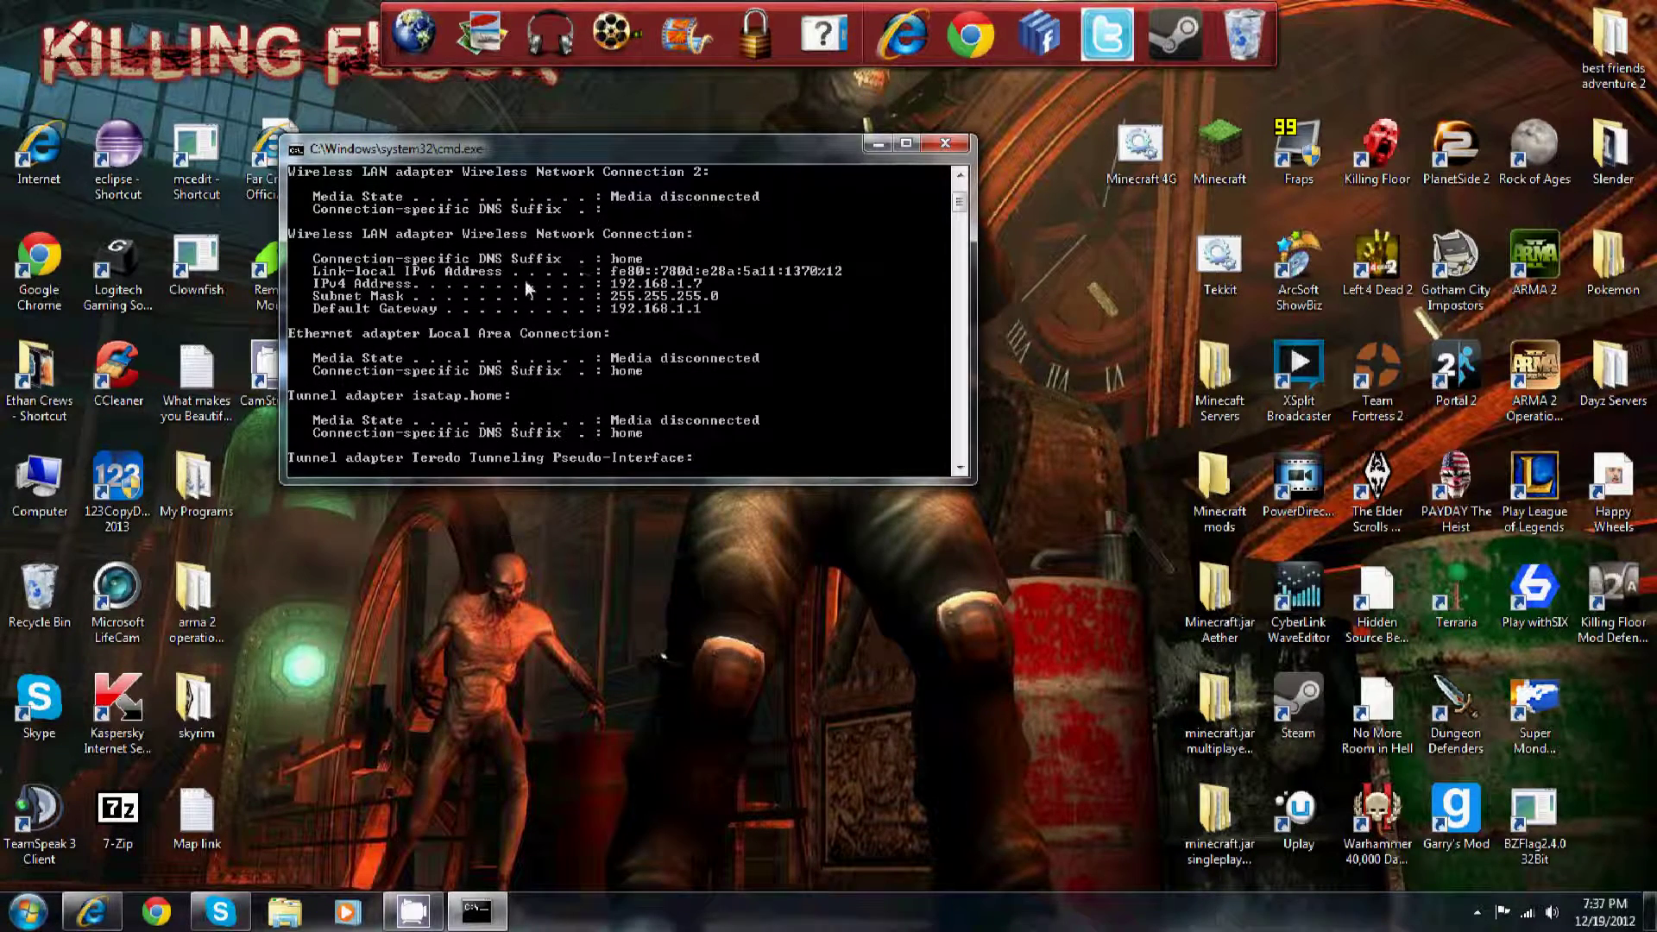